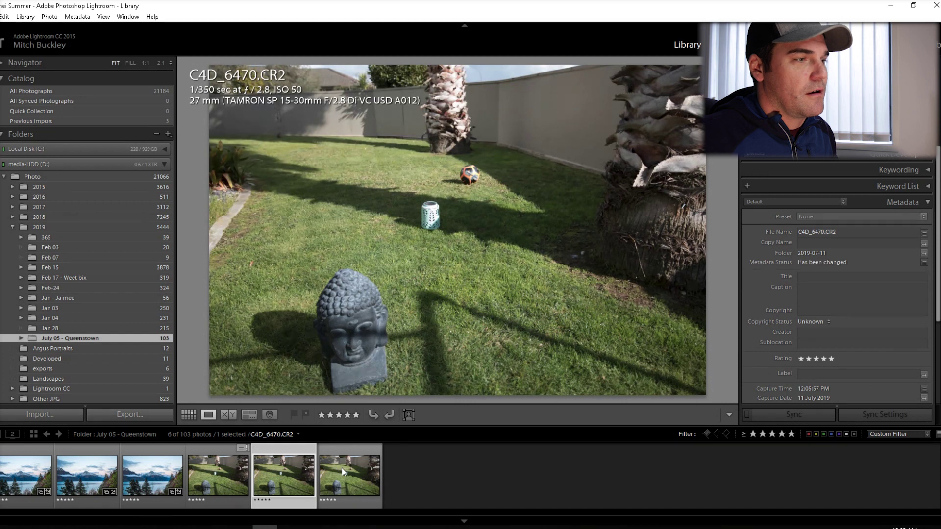
Step: Select the garden photos C4D_6469.CR2, C4D_6470.CR2 and C4D_6471.CR2 and open them as layers in Photoshop
left_click(230, 470, "ctrl")
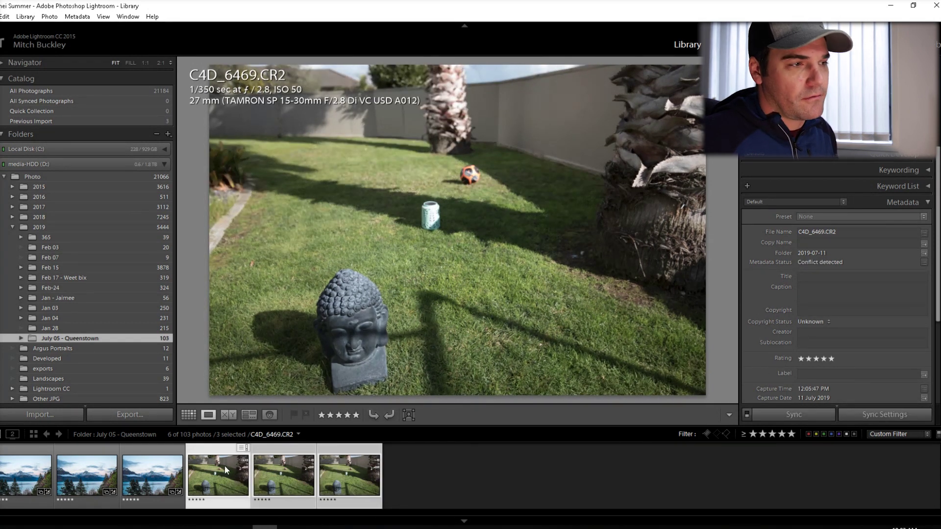
right_click(350, 466)
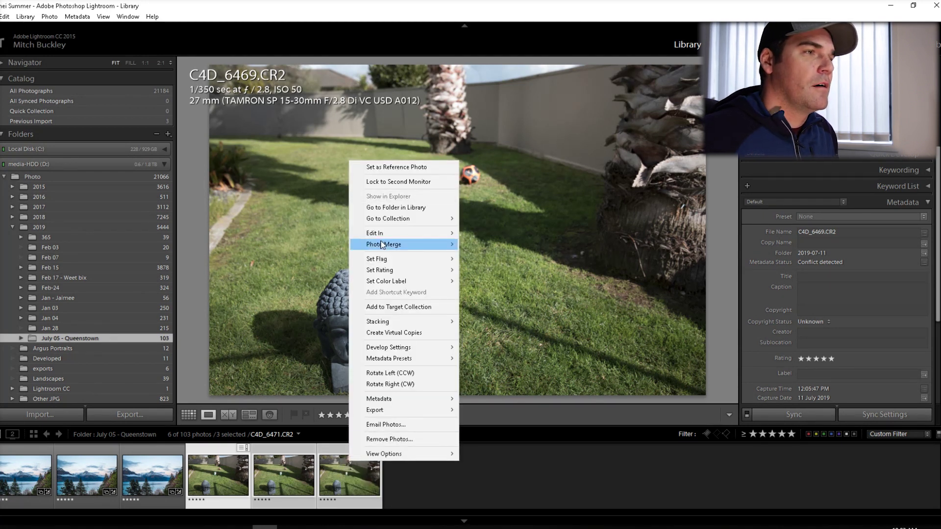
mouse_move(382, 238)
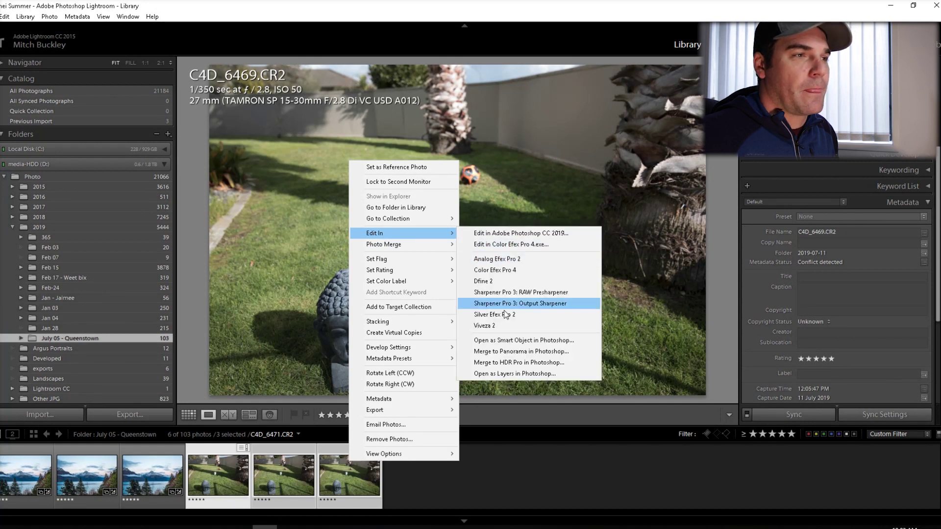
left_click(499, 375)
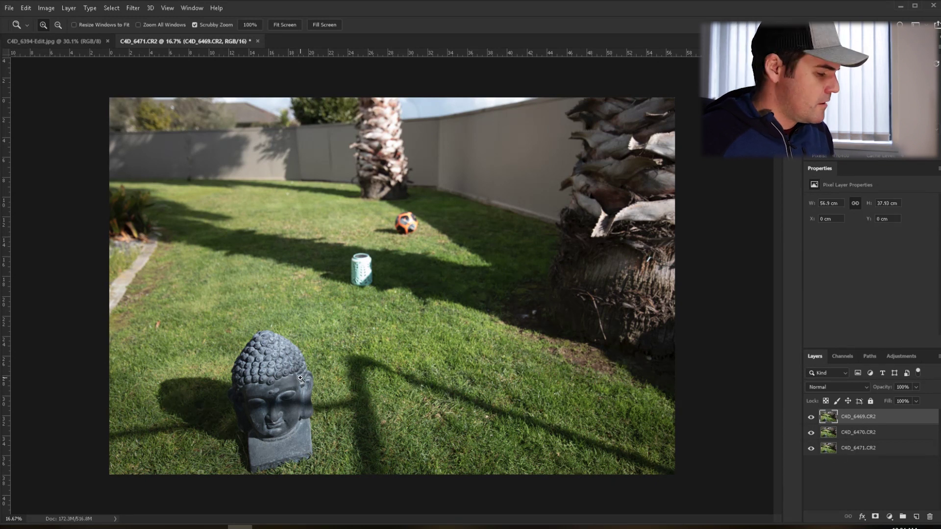
Step: Compare the focus on the lantern and ball across the three layers by toggling the visibility of C4D_6469.CR2 and C4D_6470.CR2
mouse_move(287, 377)
left_mouse_down()
mouse_move(340, 377)
mouse_move(302, 389)
left_mouse_up()
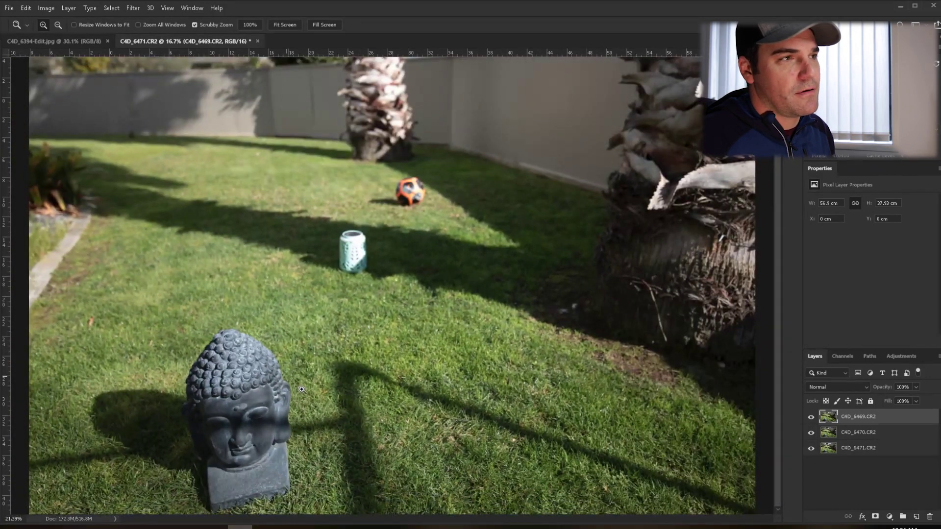
left_click_drag(370, 223, 512, 307)
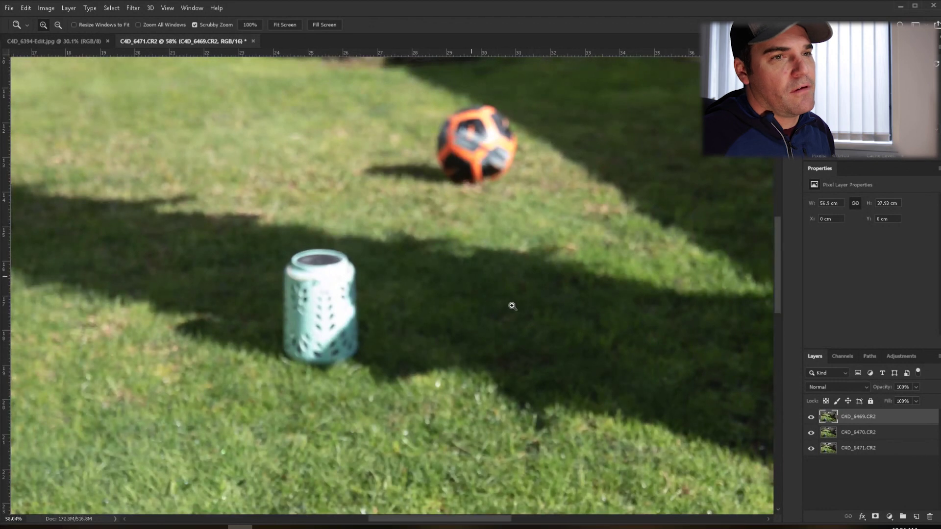
left_click(811, 418)
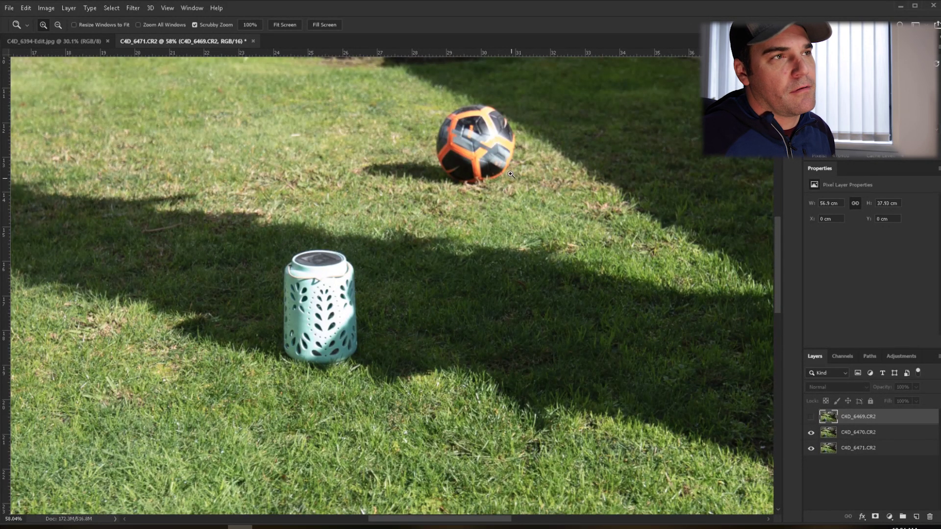
left_click(810, 434)
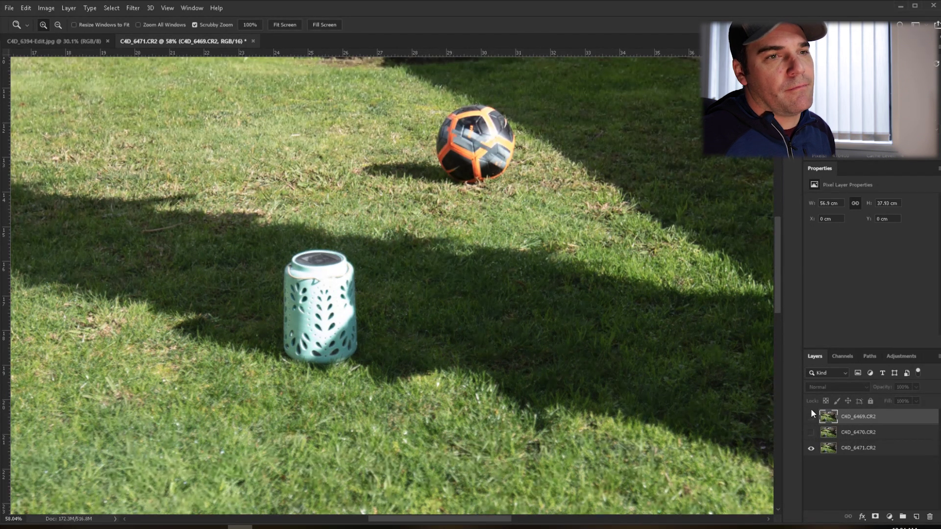
left_click_drag(811, 417, 811, 433)
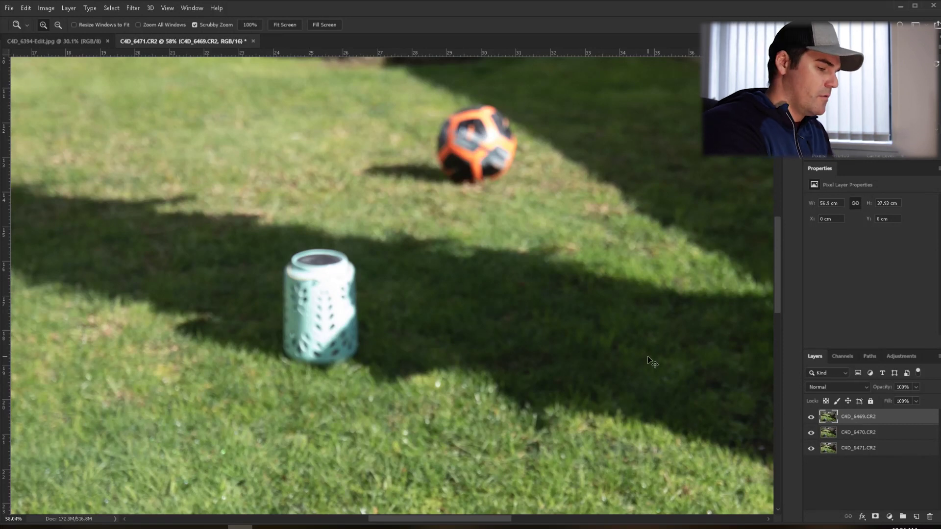
key("ctrl+0")
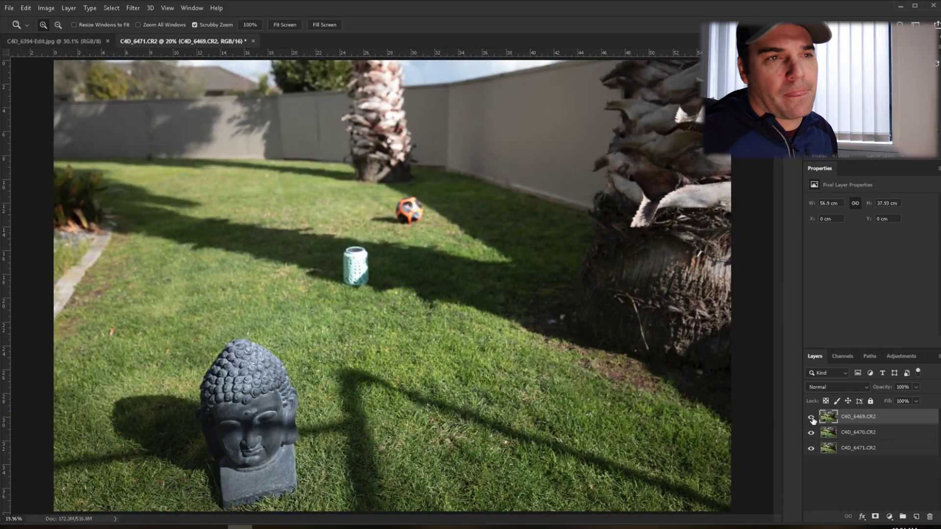
Step: Auto-align all three photo layers using the Auto projection
left_click(859, 449, "shift")
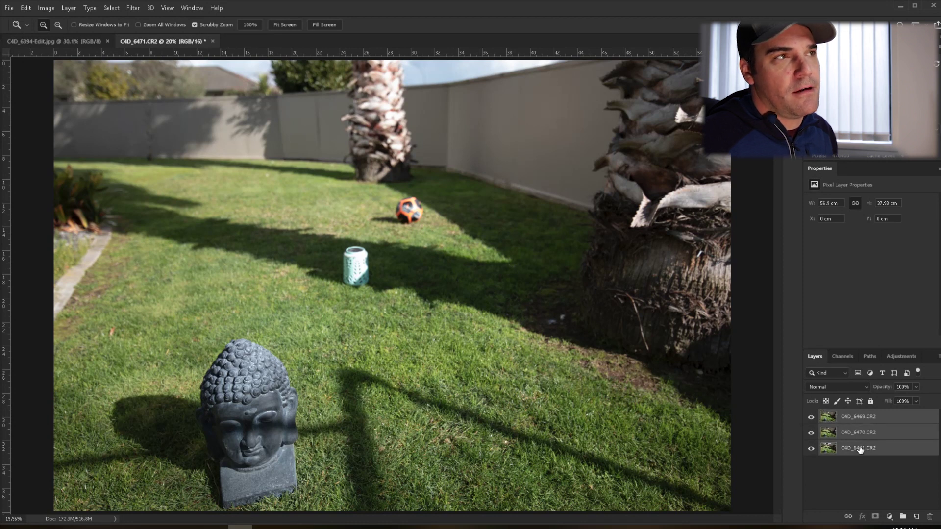
left_click(26, 8)
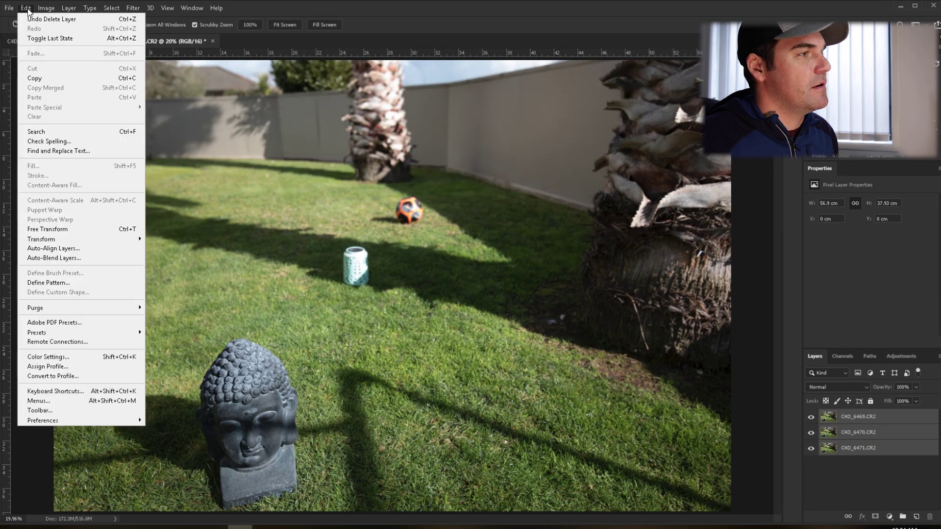
left_click(54, 248)
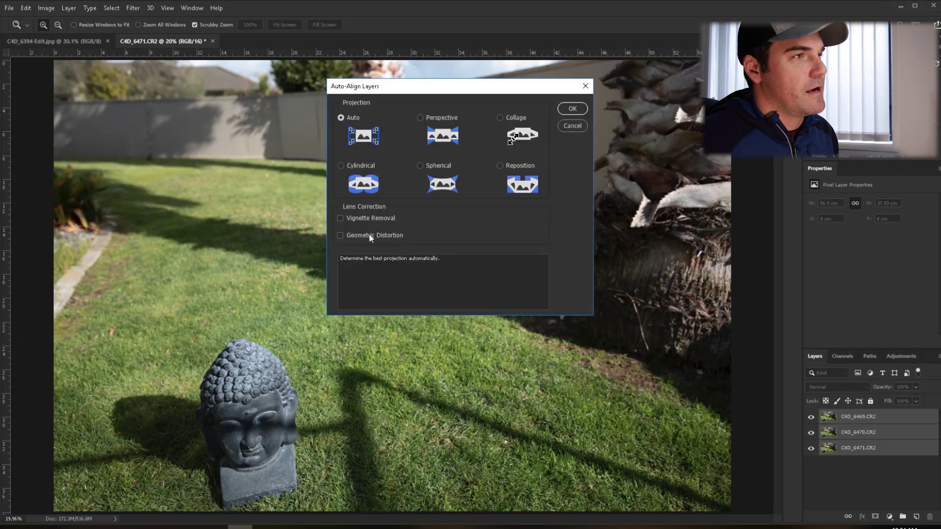
left_click(572, 108)
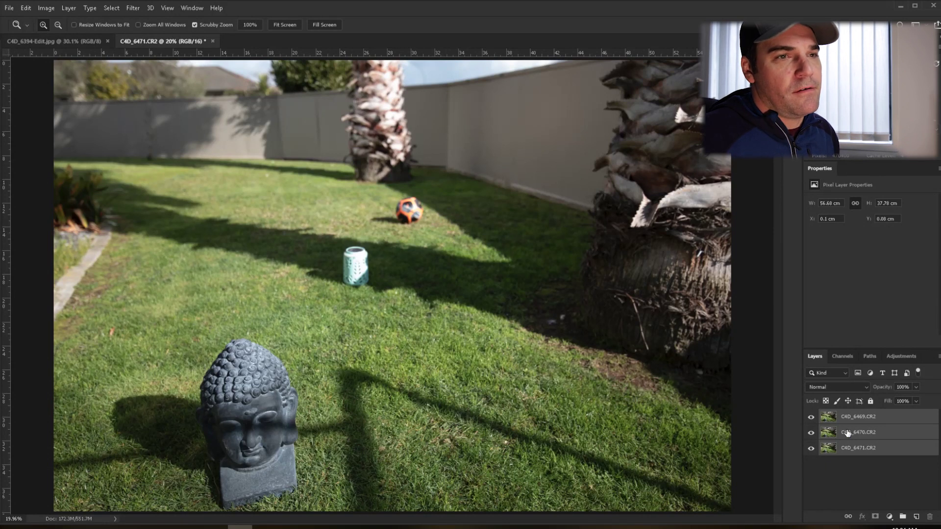
Step: Add a layer mask to C4D_6469.CR2 and fill it with a black-to-white linear gradient running down from just below the lantern
left_click(859, 417)
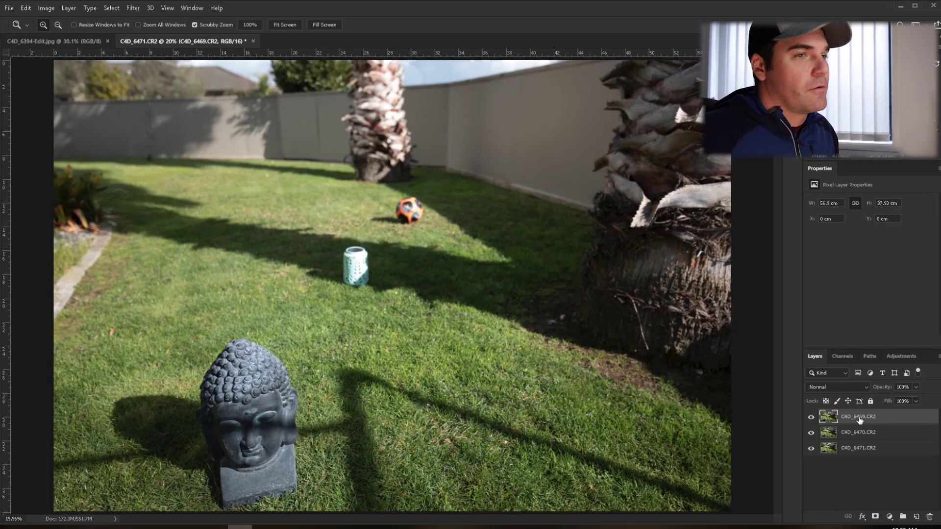
left_click(876, 517)
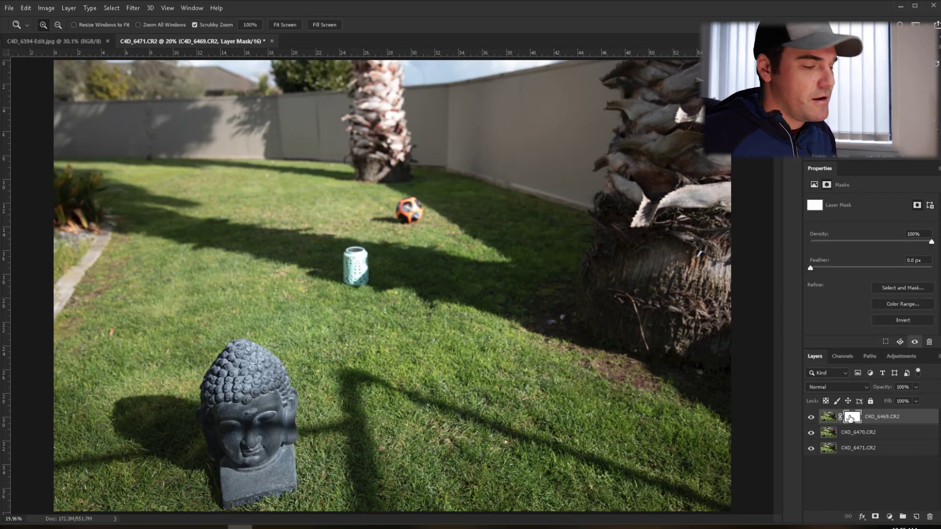
key("g")
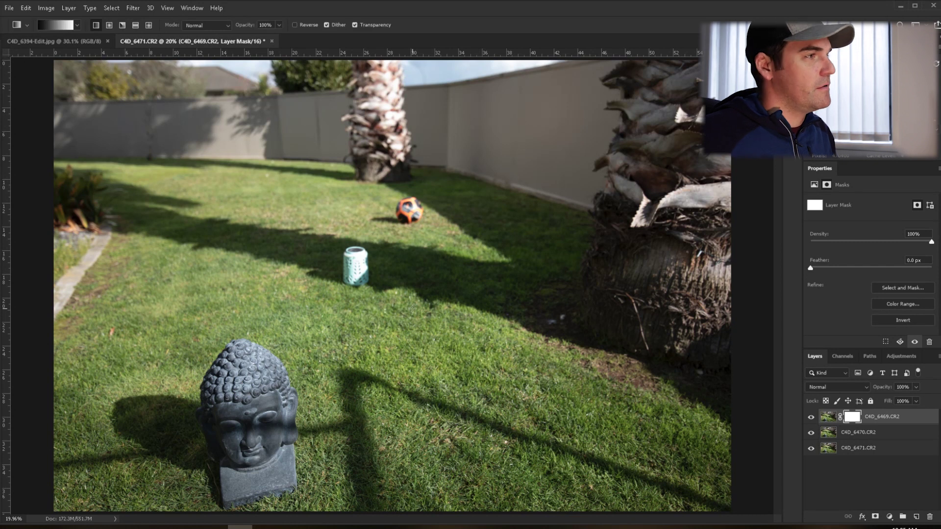
left_click(76, 25)
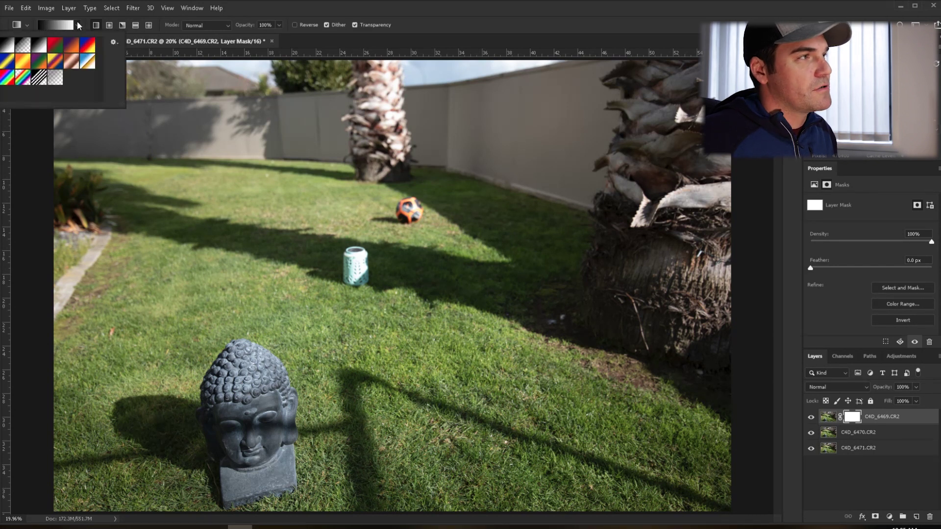
left_click(78, 26)
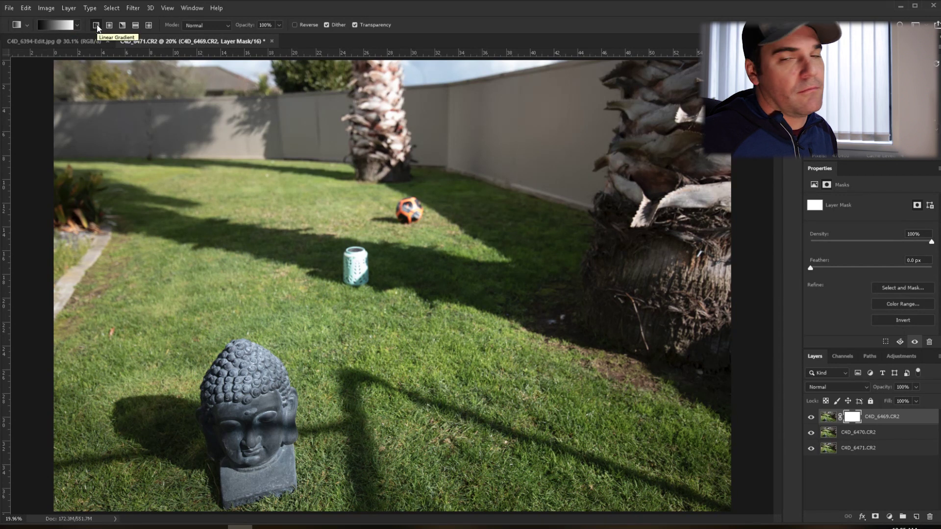
left_click(97, 27)
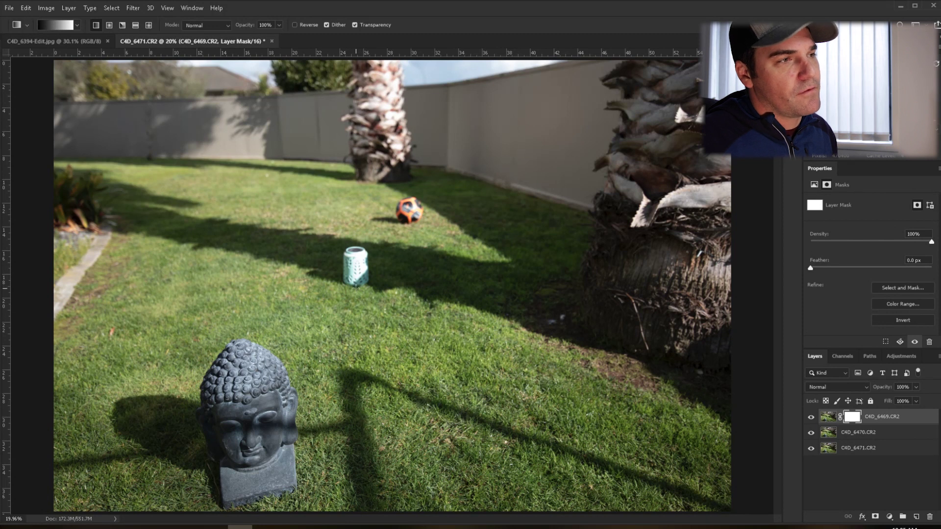
left_click_drag(355, 288, 358, 301)
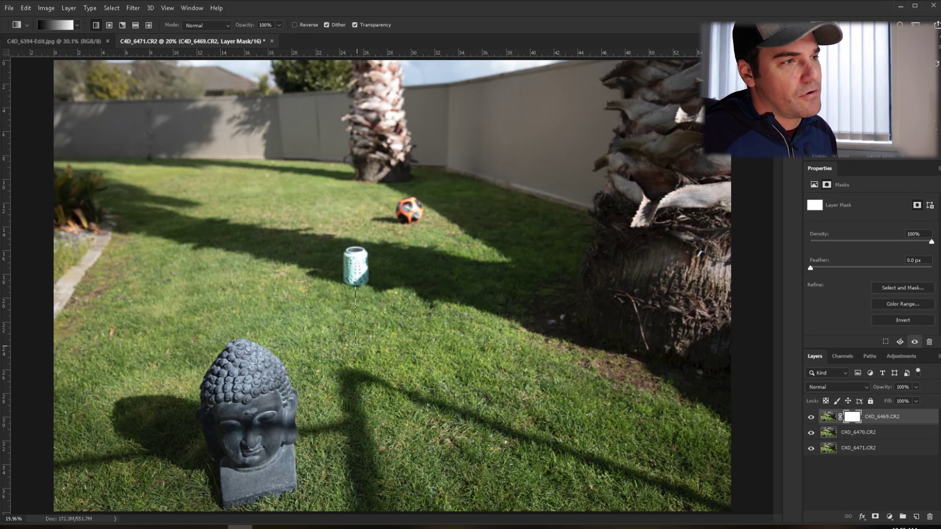
left_click_drag(357, 343, 357, 344)
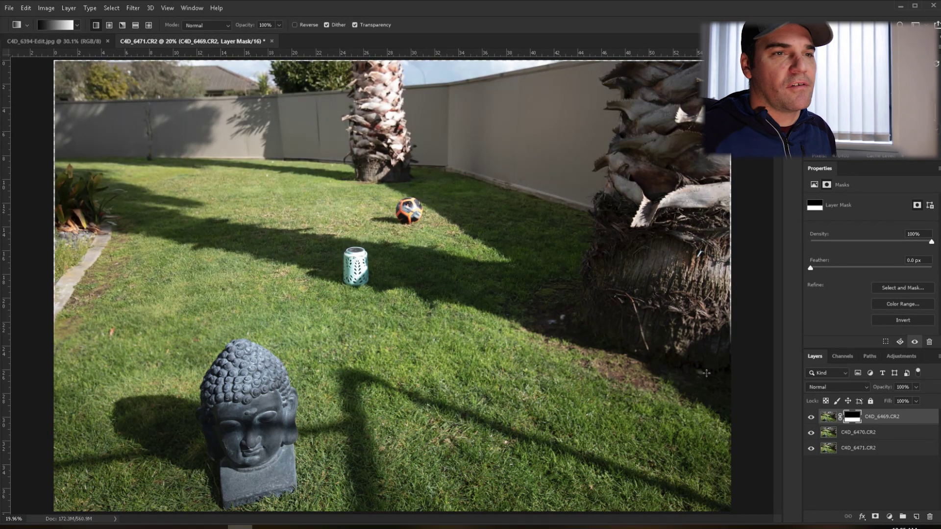
Step: Add a layer mask to C4D_6470.CR2 and fill it with a short black-to-white linear gradient running down from just below the ball
left_click(855, 435)
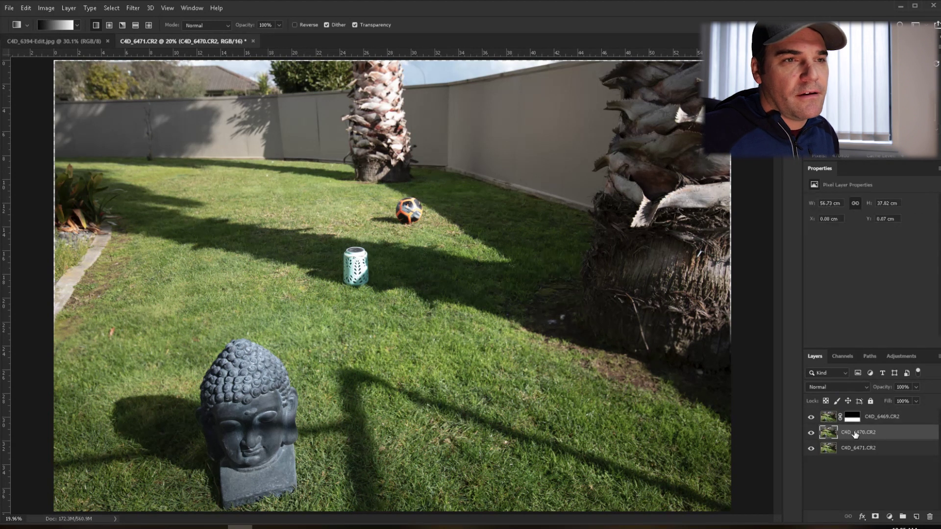
left_click(875, 517)
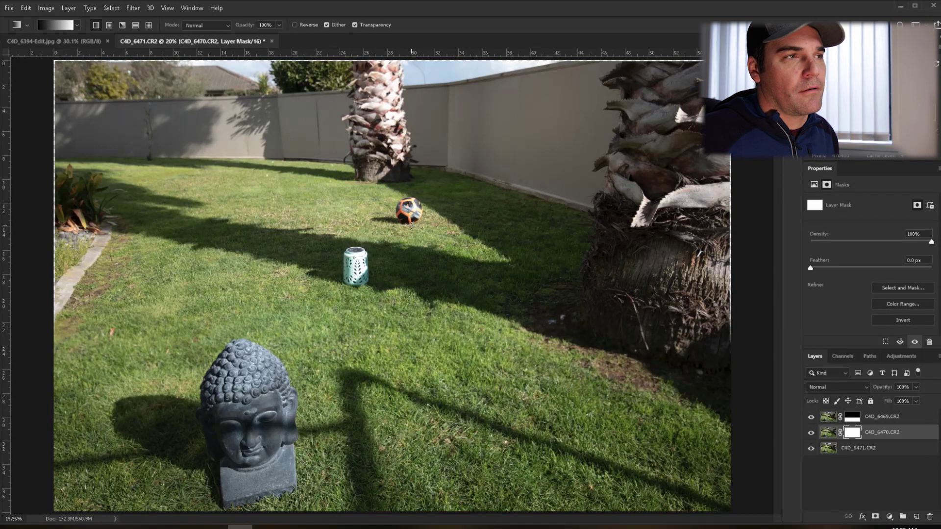
left_click_drag(409, 245, 411, 248)
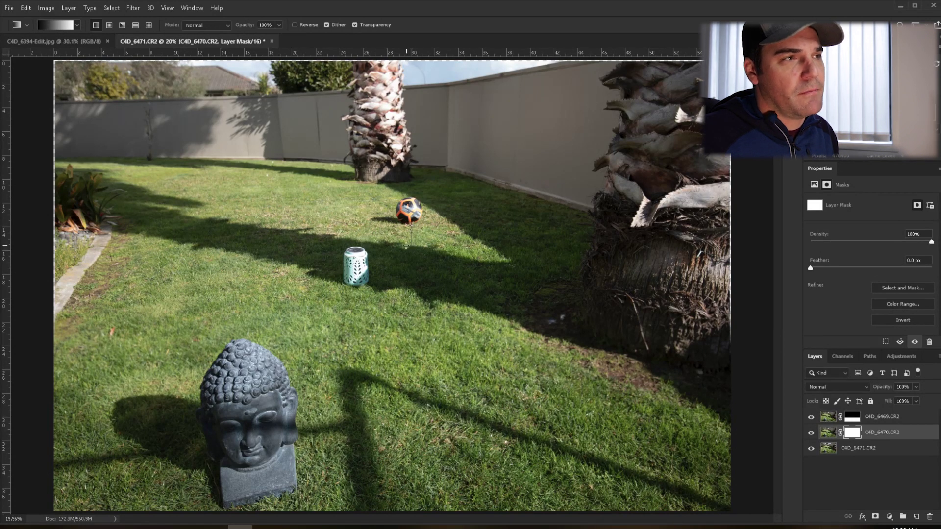
left_click_drag(411, 248, 411, 248)
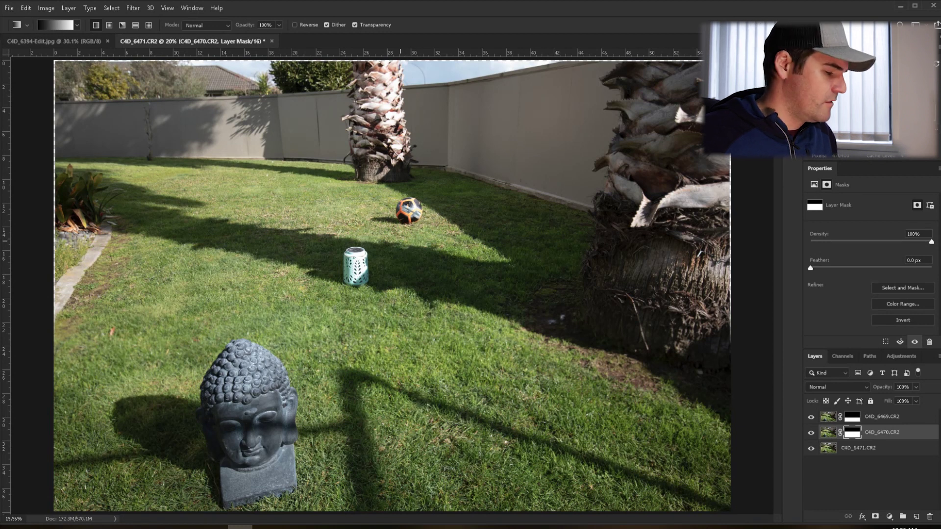
Step: Examine the mask overlays of C4D_6469.CR2 and C4D_6470.CR2 and check the sharpness of the ball, lantern and Buddha statue up close
left_click(855, 418)
key("backslash")
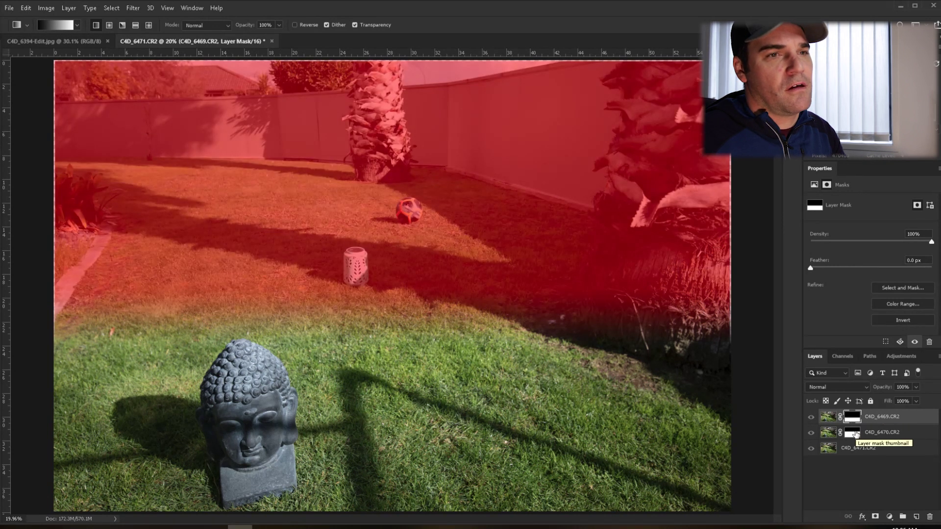
left_click(855, 433)
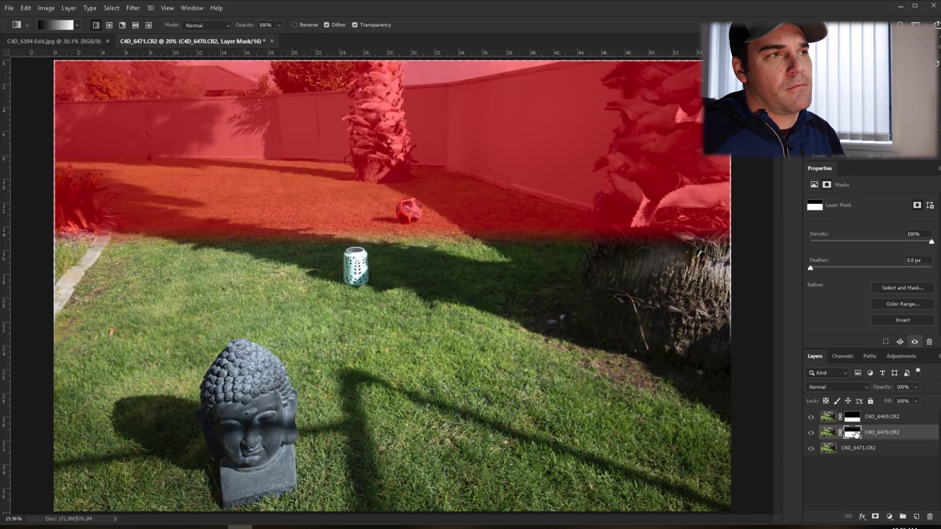
key("backslash")
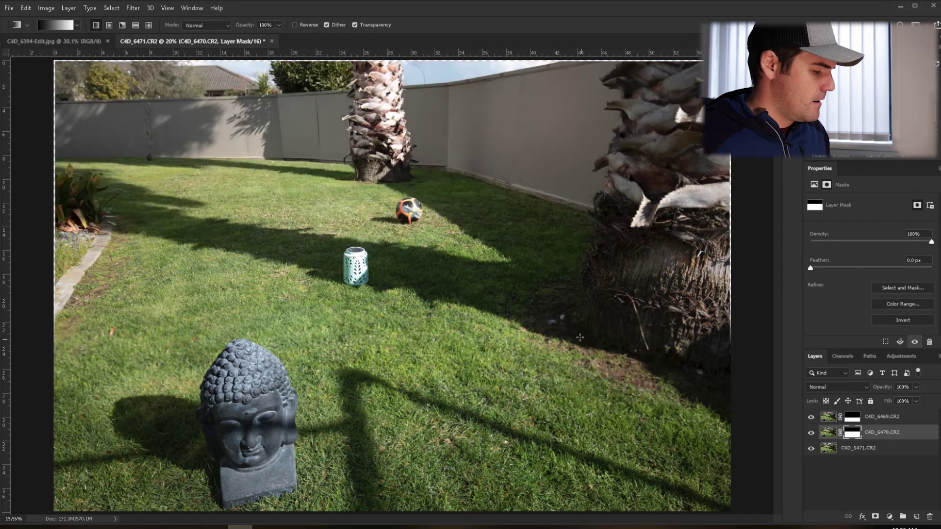
key("z")
left_click_drag(403, 214, 451, 215)
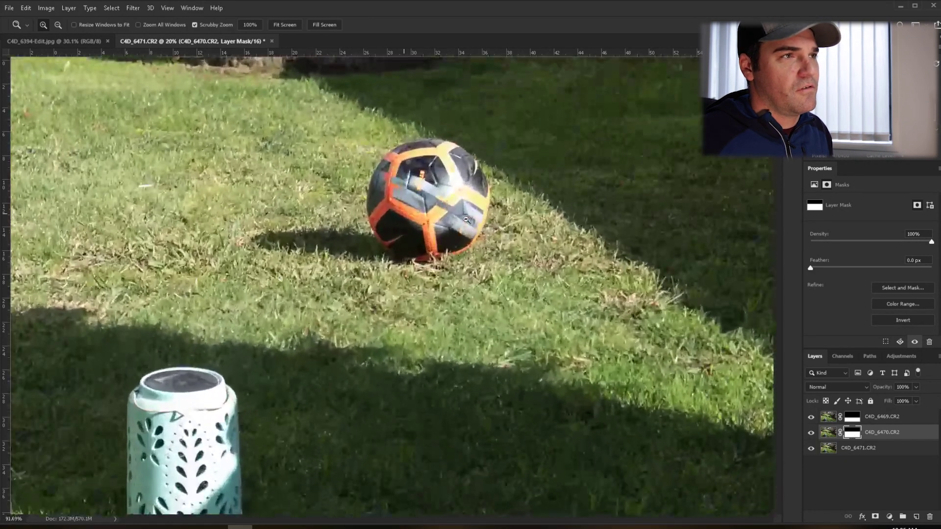
key("g")
left_click_drag(256, 436, 364, 263)
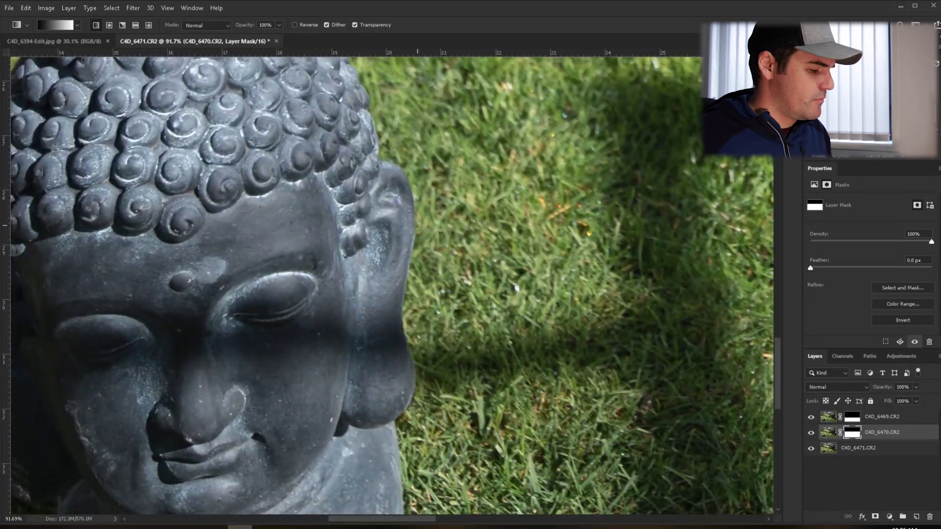
key("ctrl+0")
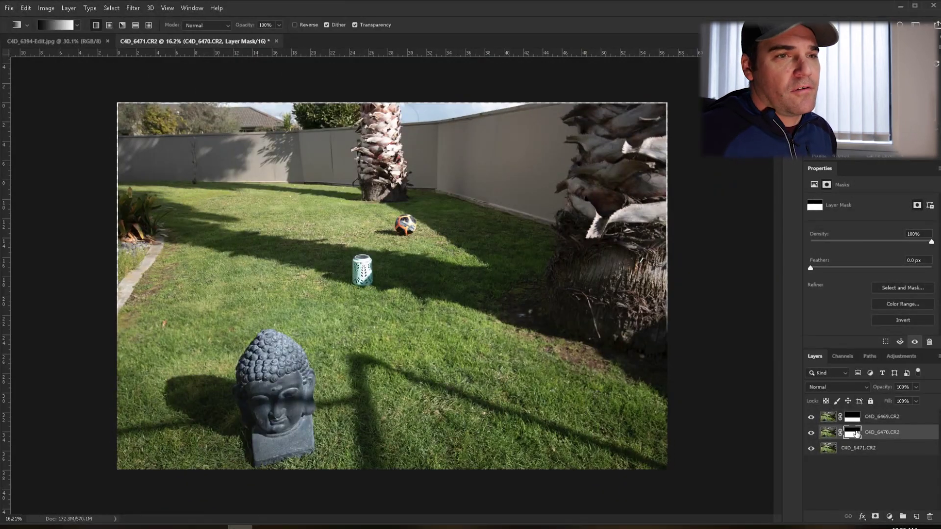
Step: Delete the layer masks from C4D_6469.CR2 and C4D_6470.CR2
left_click_drag(855, 433, 931, 518)
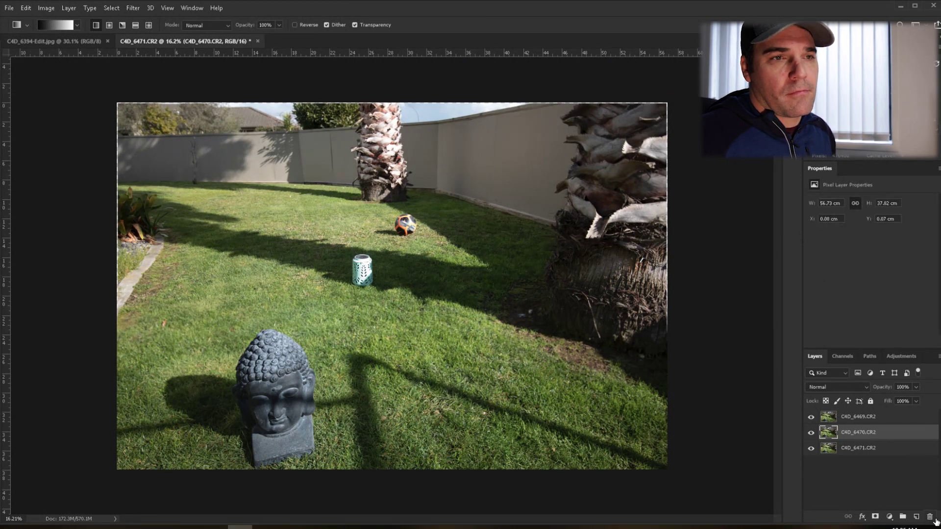
Step: Auto-blend layers C4D_6469.CR2, C4D_6470.CR2 and C4D_6471.CR2 using Stack Images with seamless tones and colors and content-aware fill of transparent areas
left_click(852, 418)
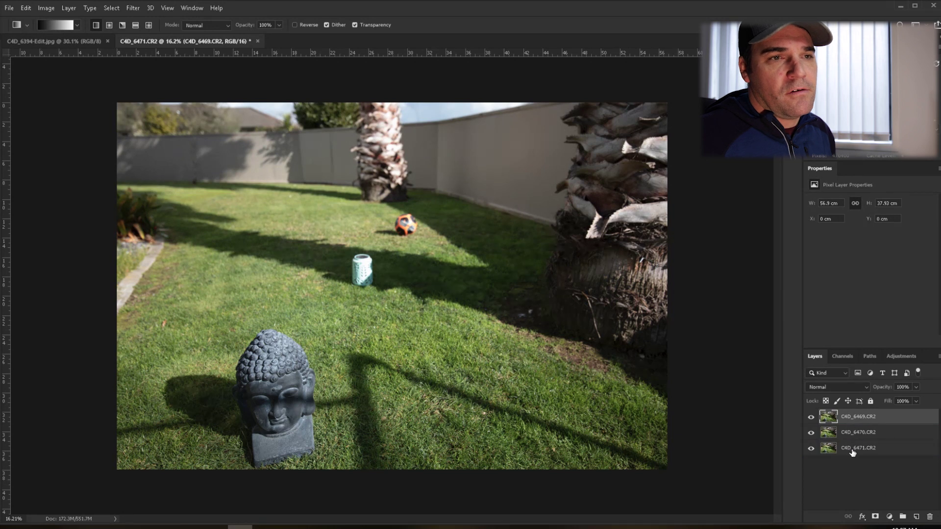
left_click(853, 448, "shift")
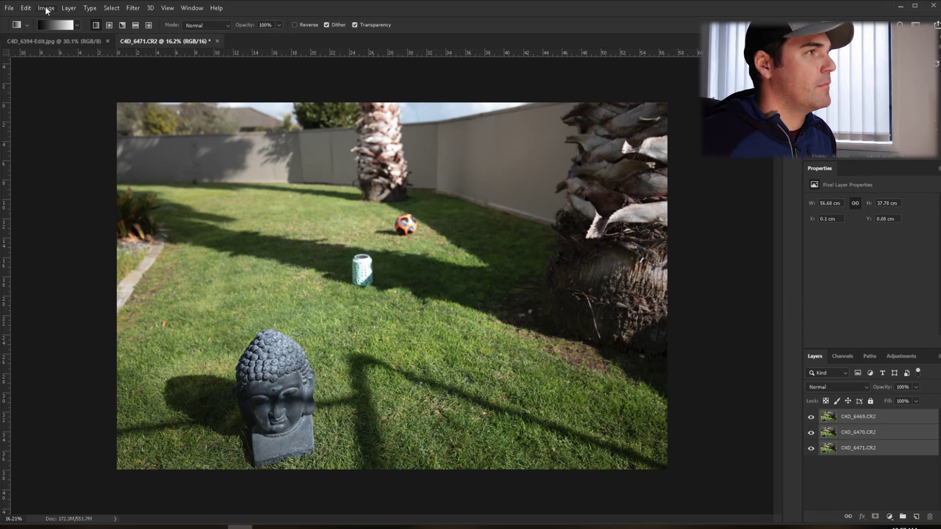
left_click(26, 8)
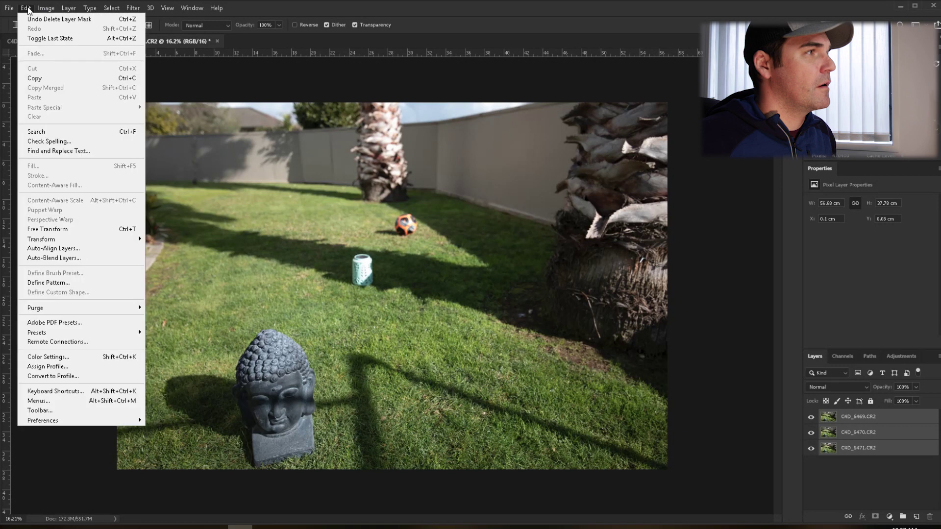
left_click(50, 258)
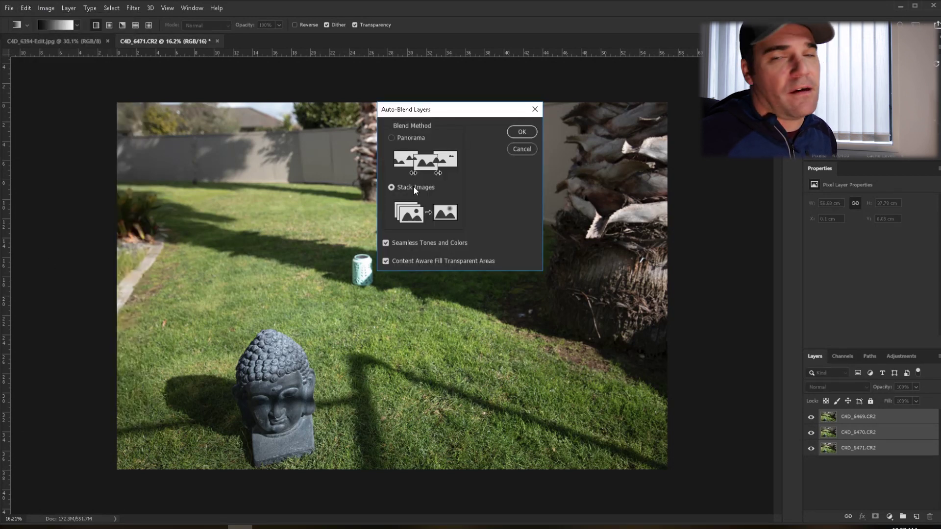
left_click(522, 132)
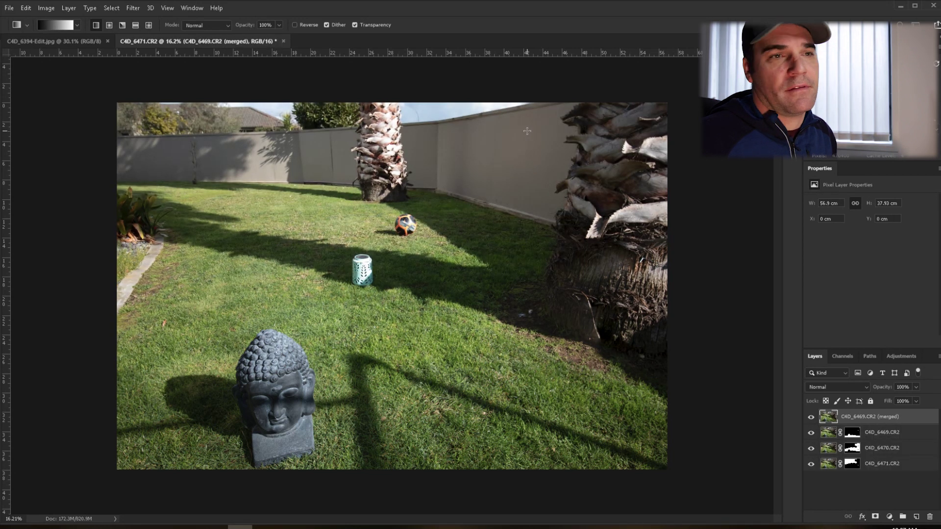
Step: Examine the blend masks of C4D_6469.CR2, C4D_6470.CR2 and C4D_6471.CR2 one by one as red overlays
left_click(852, 438)
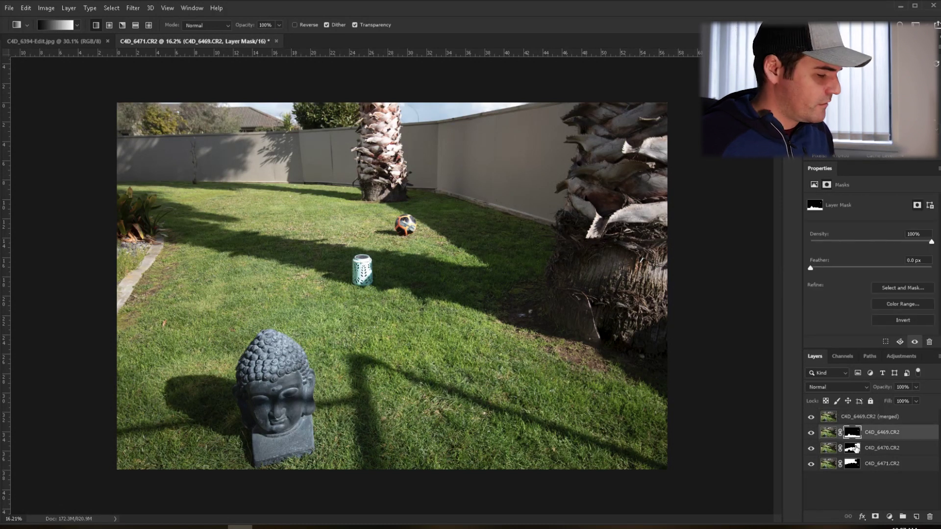
key("backslash")
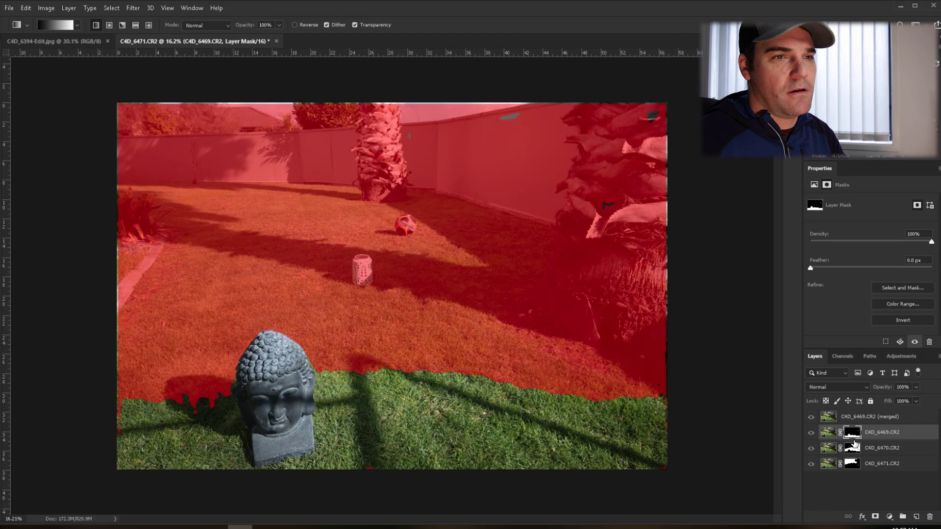
key("backslash")
left_click(853, 447)
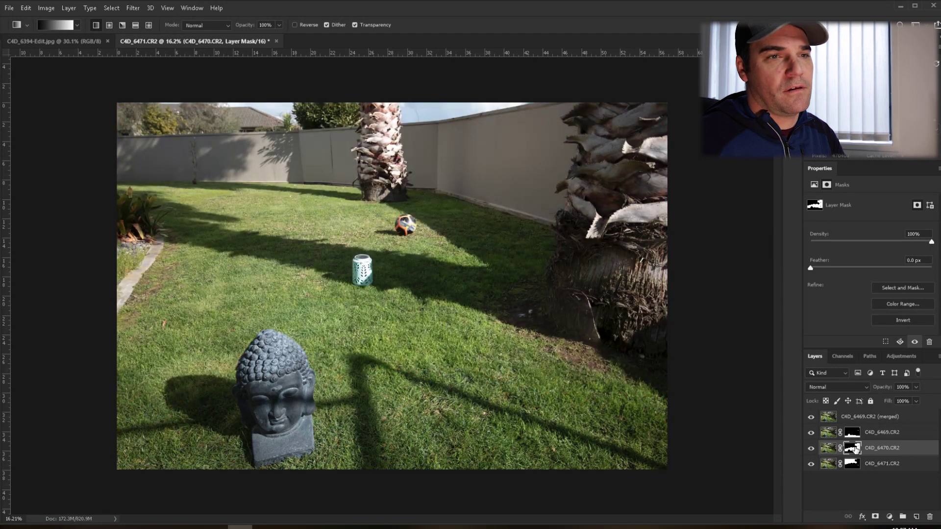
key("backslash")
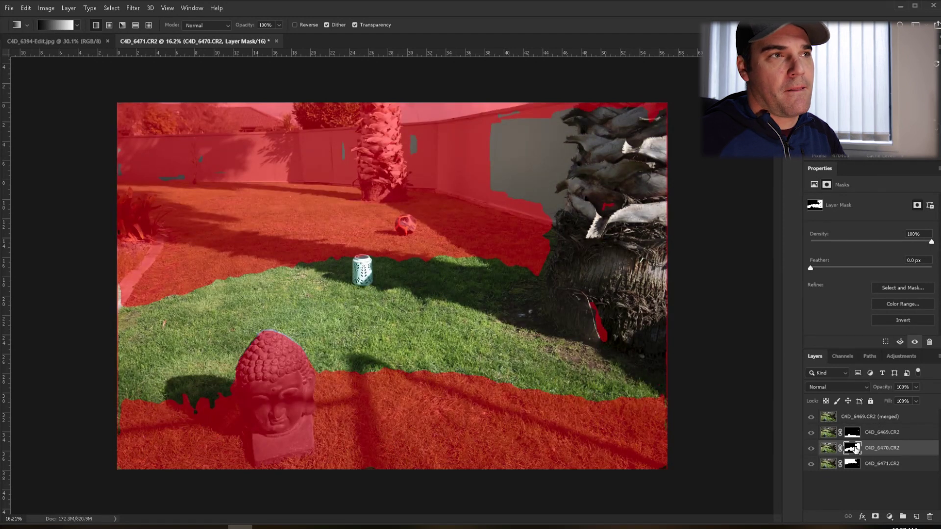
key("backslash")
left_click(853, 464)
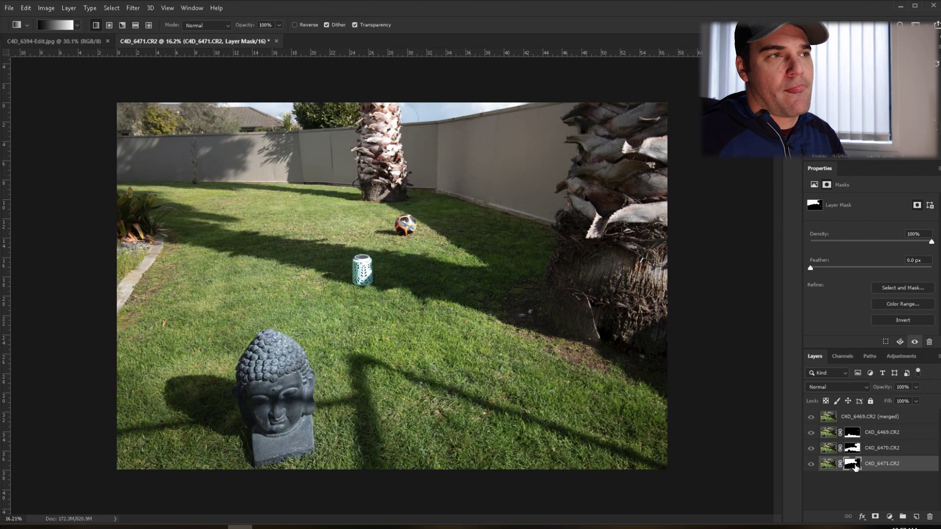
key("backslash")
key("backslash")
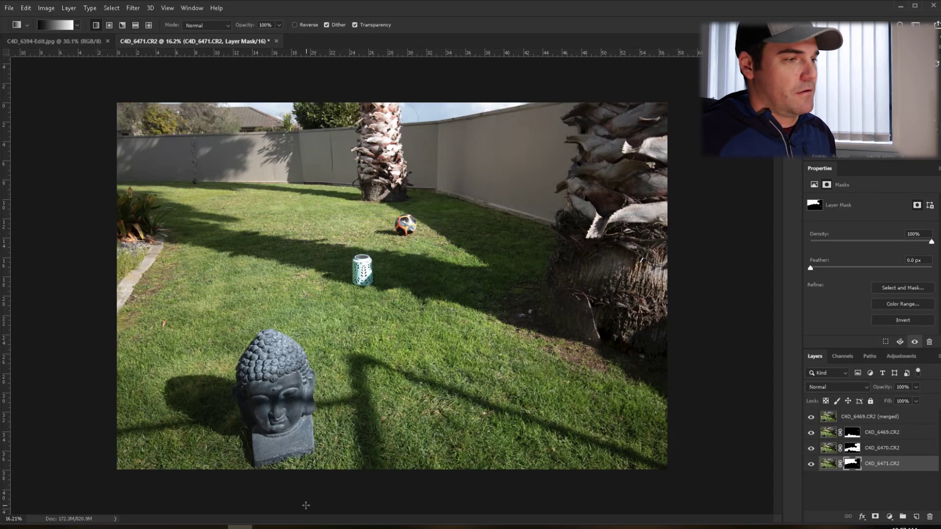
Step: Switch to Lightroom and open the three lake photos C4D_6394.CR2 to C4D_6396.CR2 as layers in one Photoshop document
left_click(265, 527)
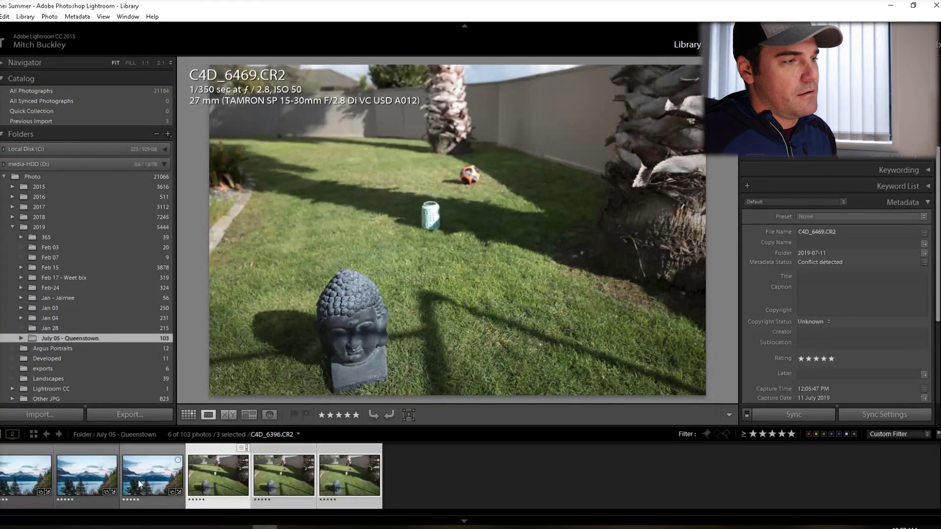
left_click(25, 472)
left_click(139, 473, "shift")
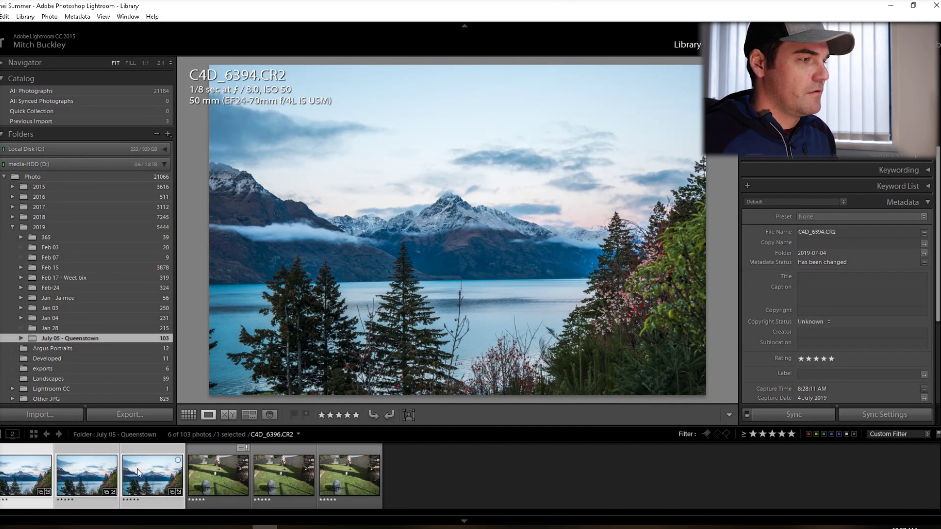
right_click(138, 472)
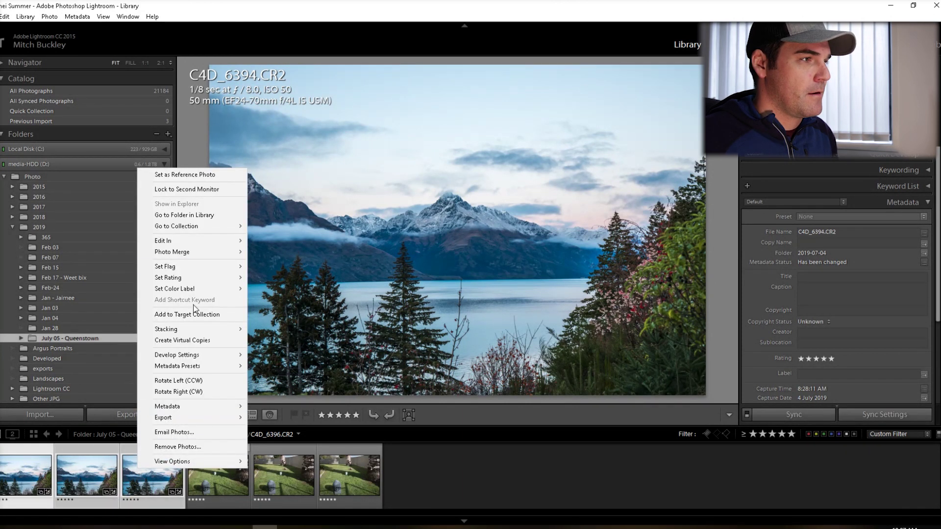
mouse_move(188, 243)
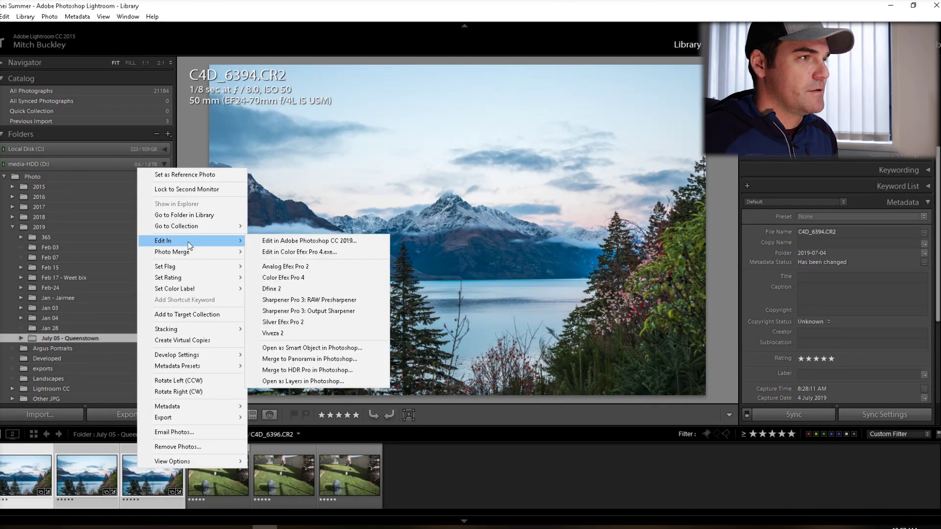
left_click(298, 381)
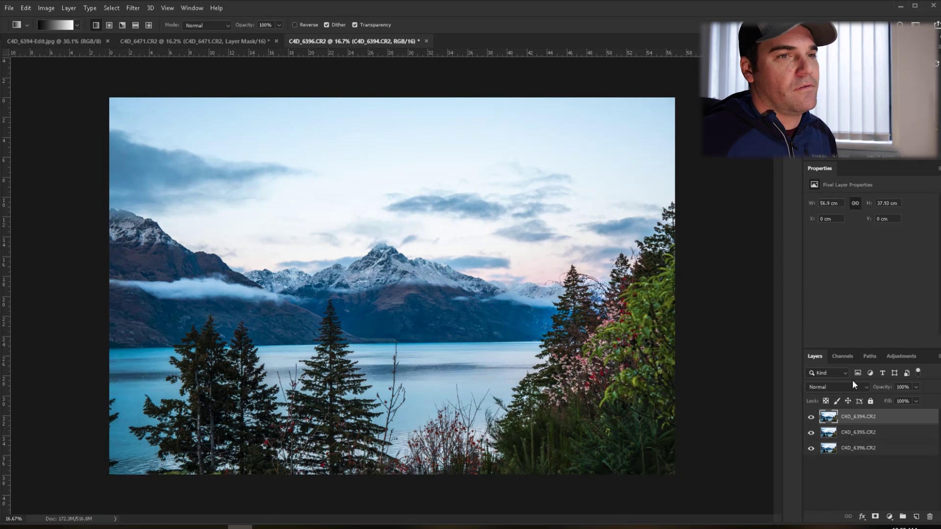
Step: Auto-align the three lake photo layers C4D_6394.CR2, C4D_6395.CR2 and C4D_6396.CR2
left_click(866, 449, "shift")
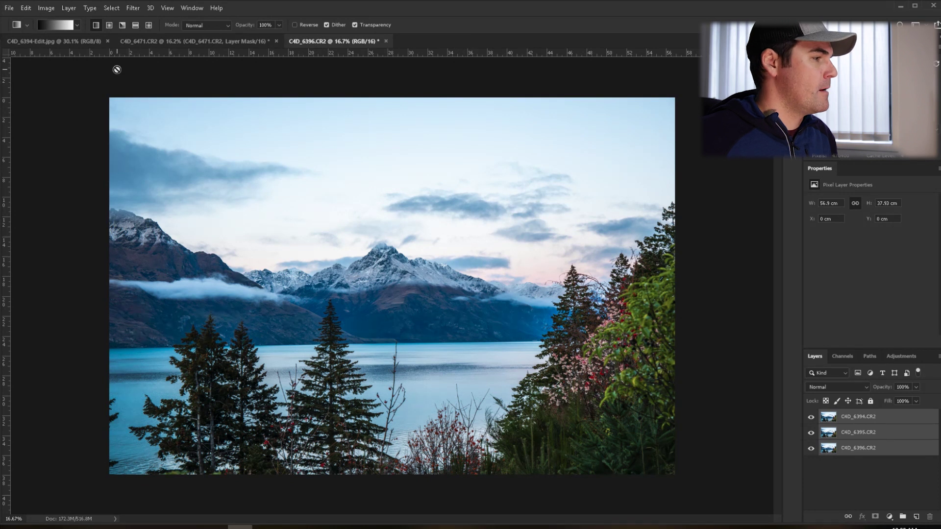
left_click(25, 9)
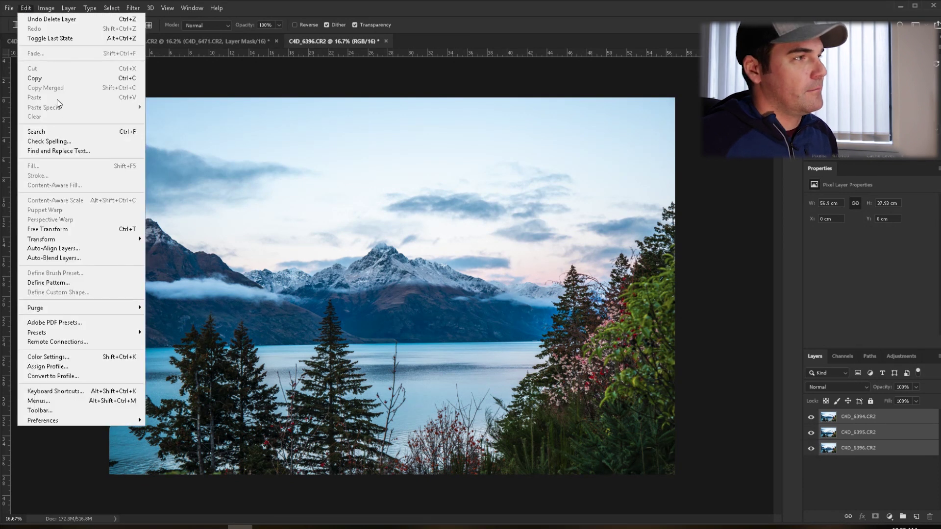
left_click(49, 249)
left_click(571, 108)
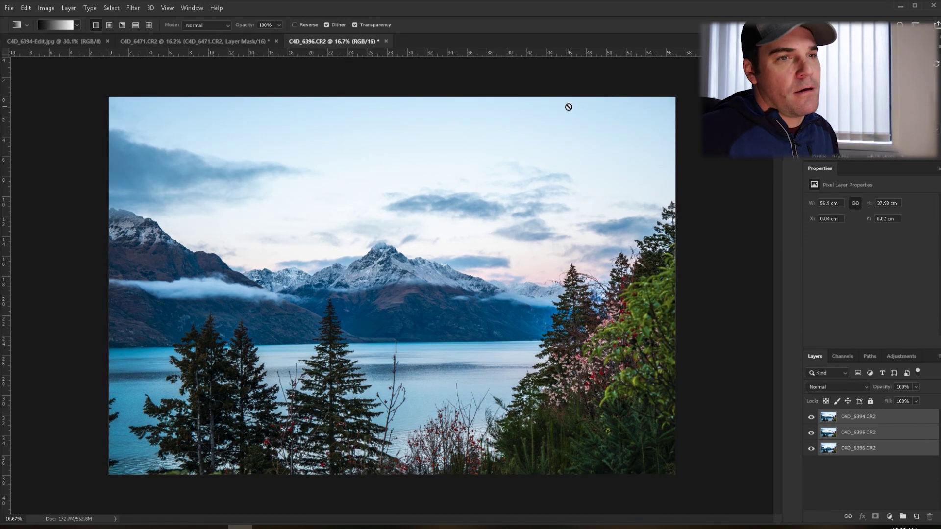
Step: Auto-blend the three aligned lake photo layers into a merged layer
left_click(28, 4)
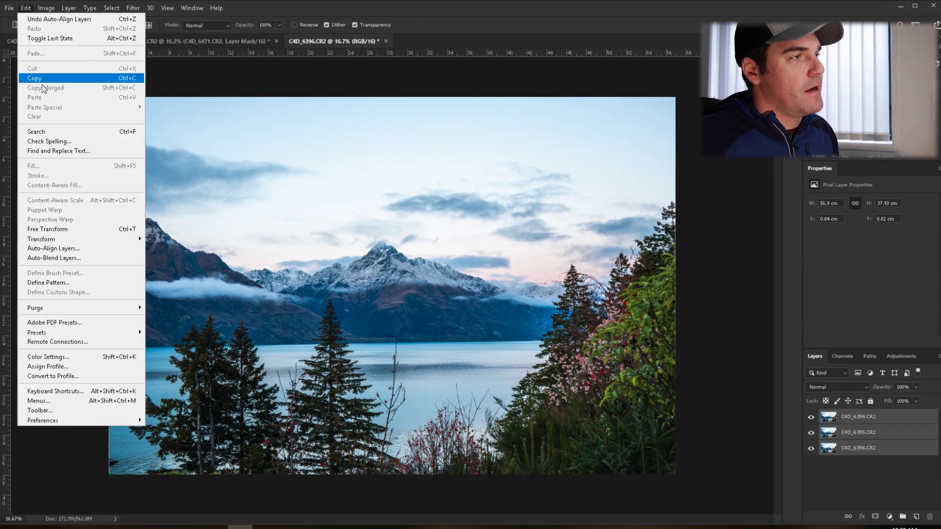
left_click(55, 259)
left_click(520, 132)
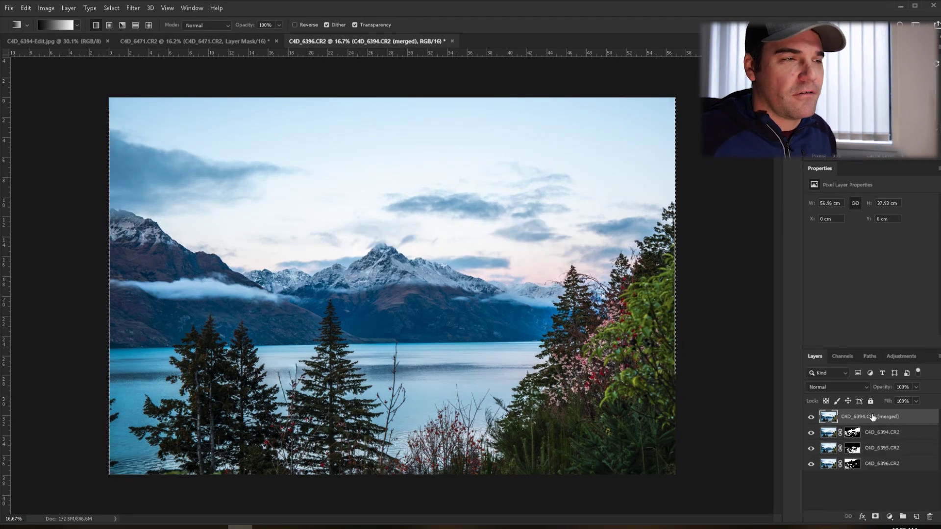
Step: Check the sharpness of the mountain, trees and foreground bushes up close in the merged lake image
key("z")
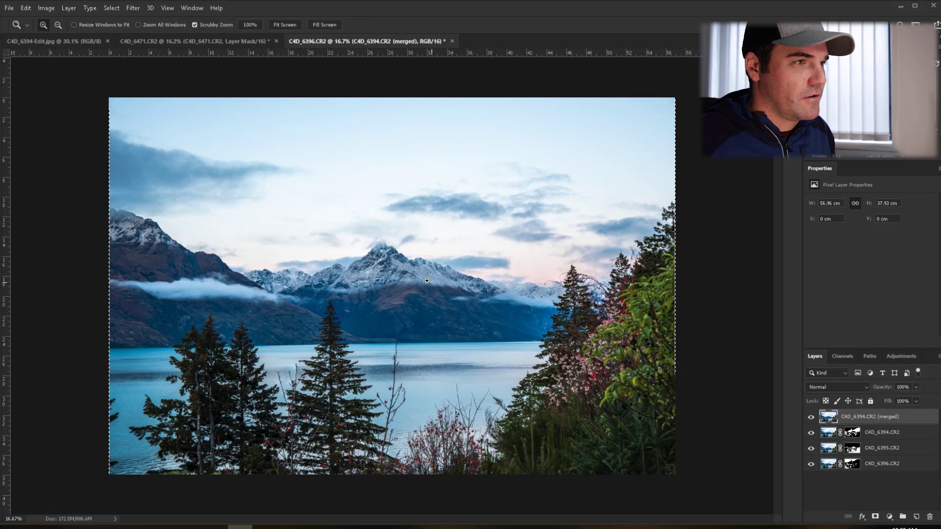
mouse_move(395, 258)
left_mouse_down()
mouse_move(456, 261)
mouse_move(411, 263)
left_mouse_up()
left_click_drag(389, 376, 352, 373)
left_click_drag(573, 441, 603, 442)
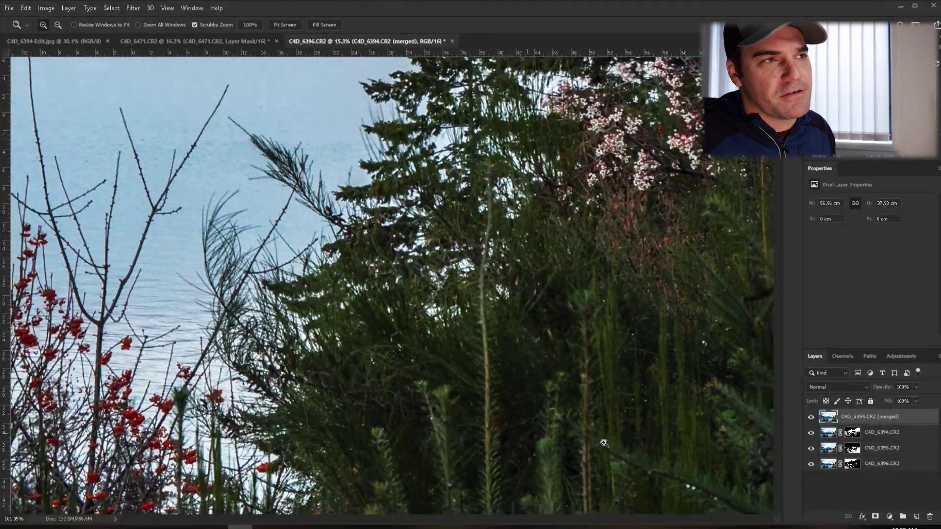